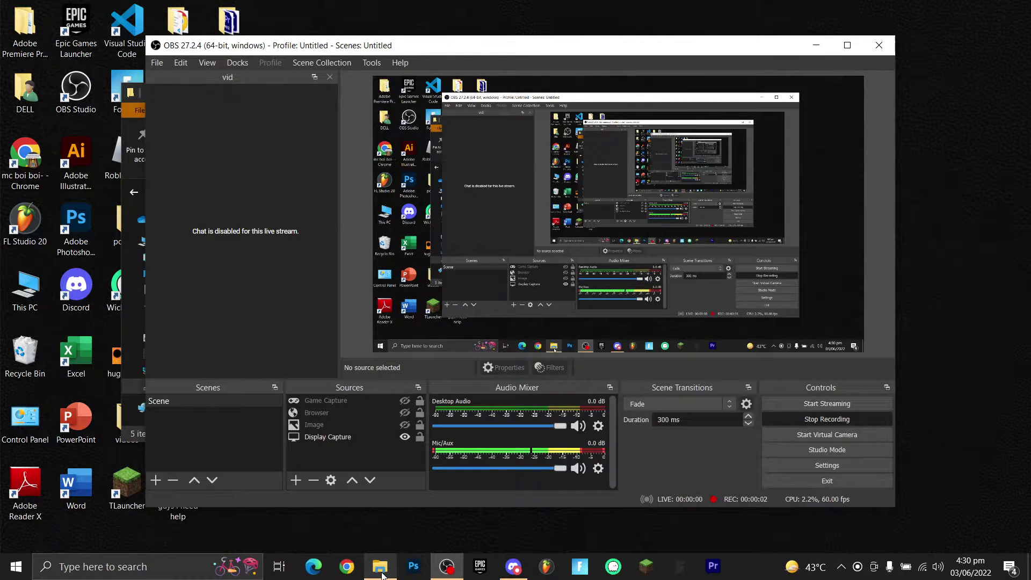
Look over the six cool-notes skin files, then re-enter cool-notes via mods > scripts
left_click(383, 568)
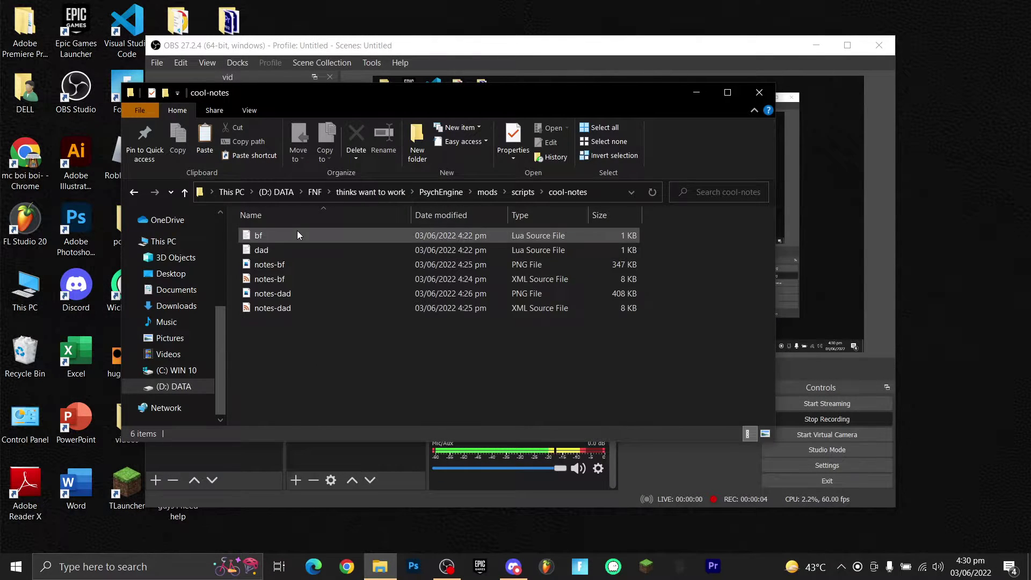
left_click_drag(402, 354, 294, 235)
left_click(377, 365)
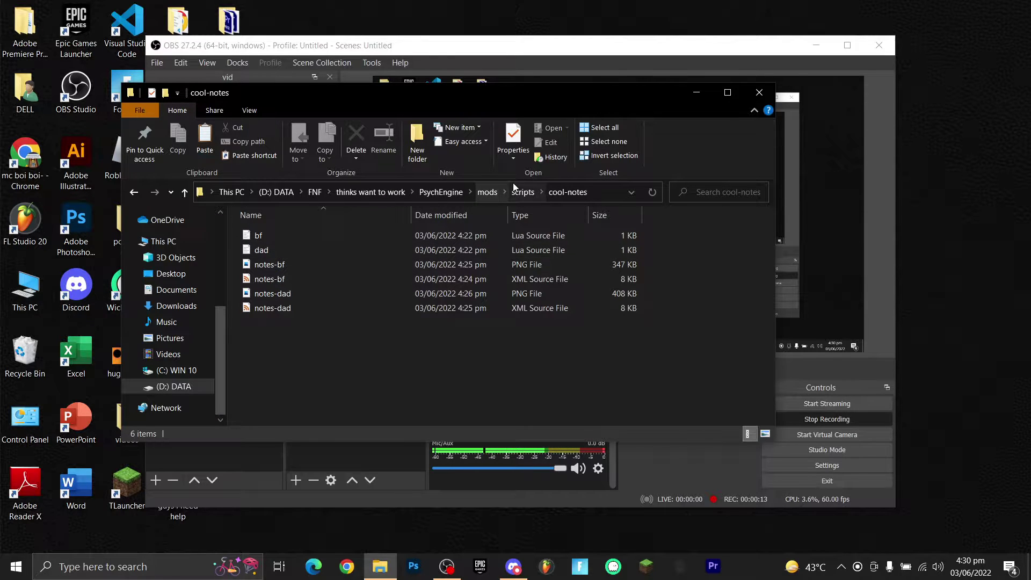
left_click(485, 192)
double_click(294, 398)
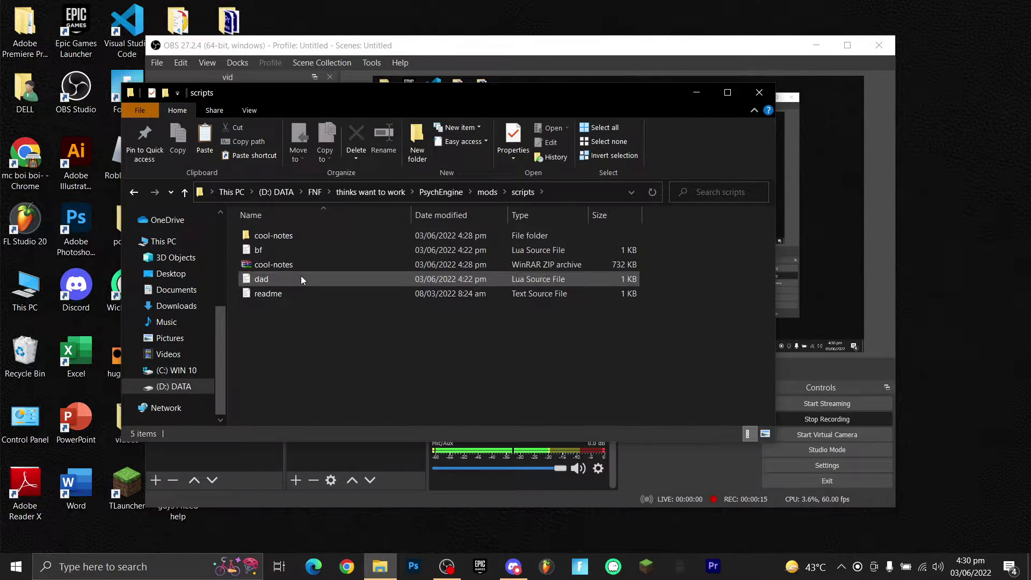
double_click(308, 236)
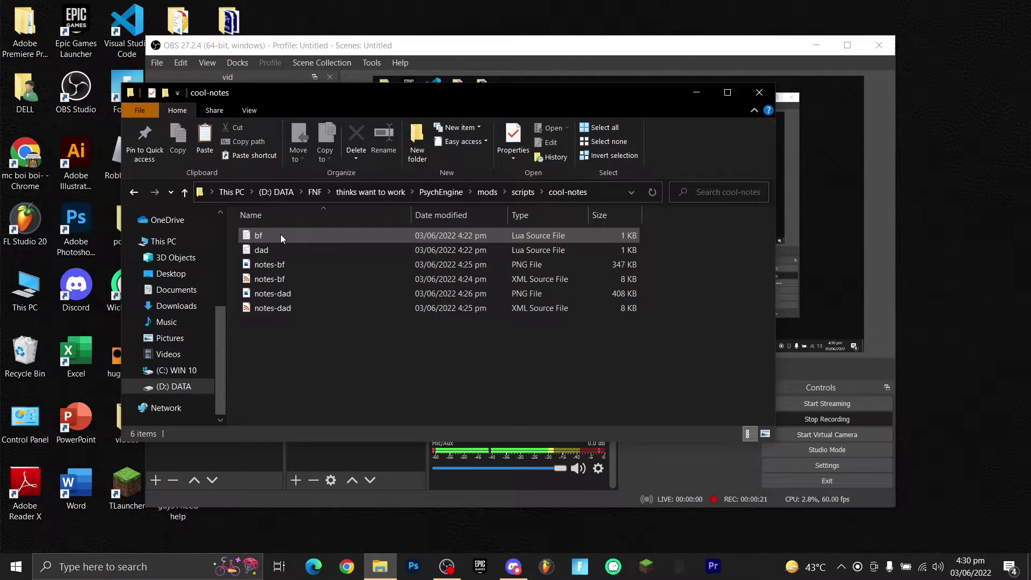
Pick out the bf and dad scripts in cool-notes, then briefly open bf.lua in VS Code
left_click(487, 192)
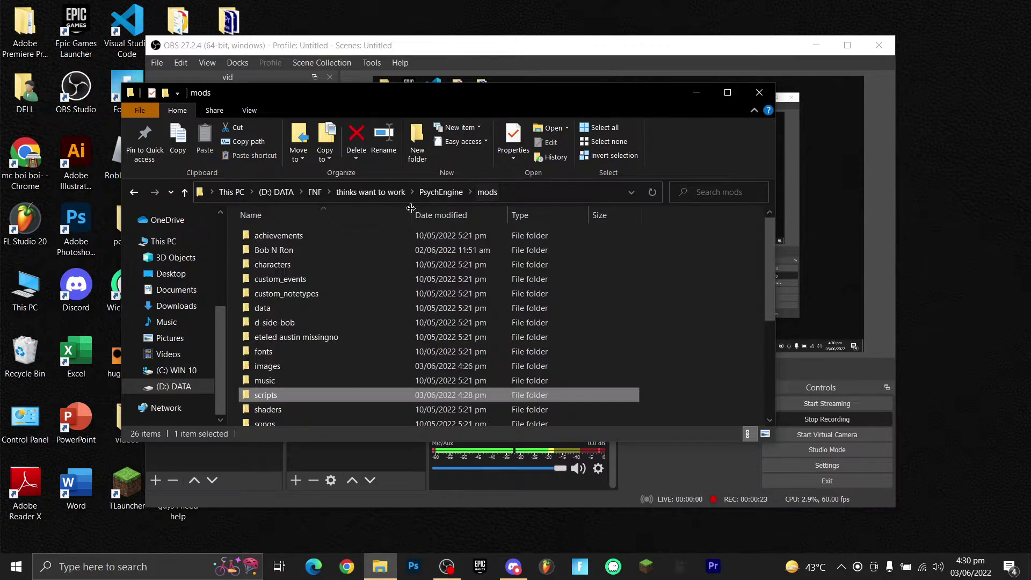
double_click(321, 389)
double_click(296, 235)
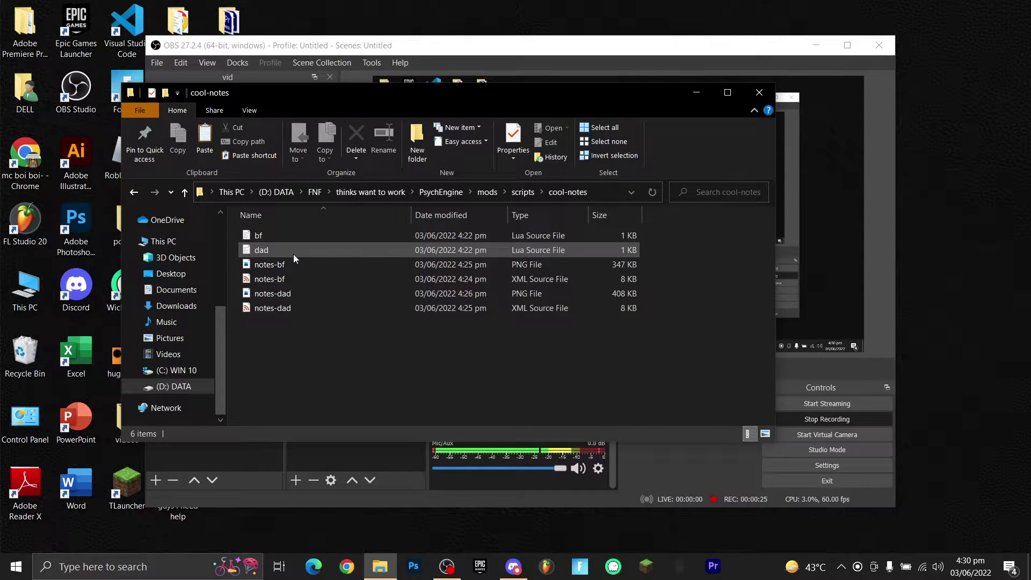
left_click_drag(713, 233, 587, 256)
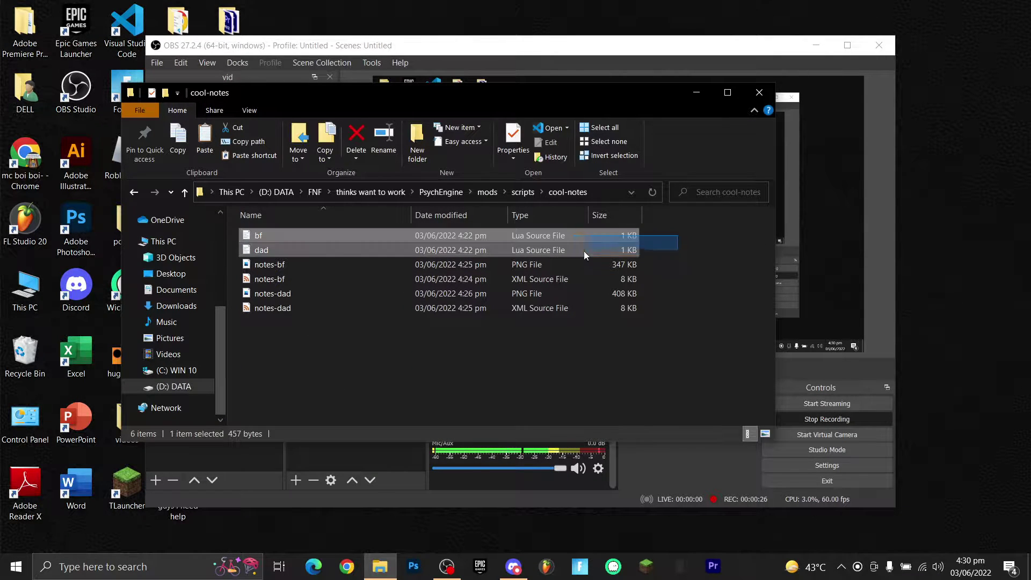
left_click(710, 249)
left_click(522, 192)
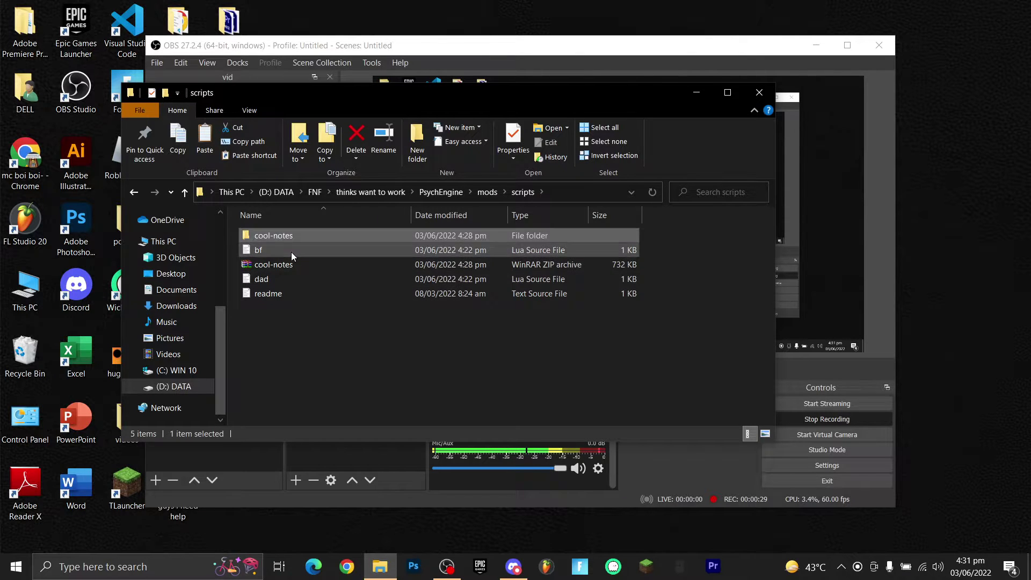
double_click(290, 250)
left_click(681, 12)
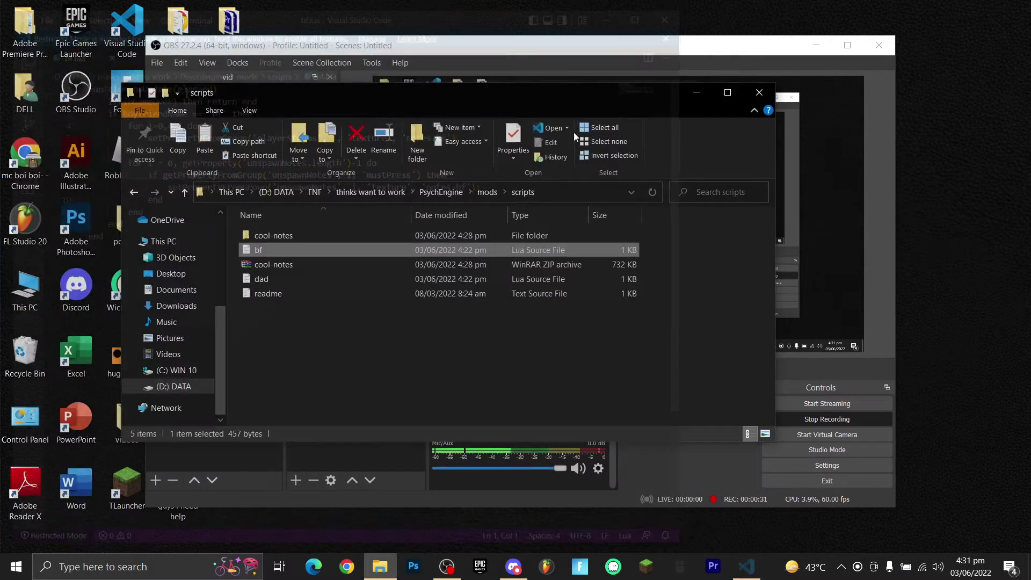
Preview the notes-bf.png texture in the mod's images folder
double_click(374, 232)
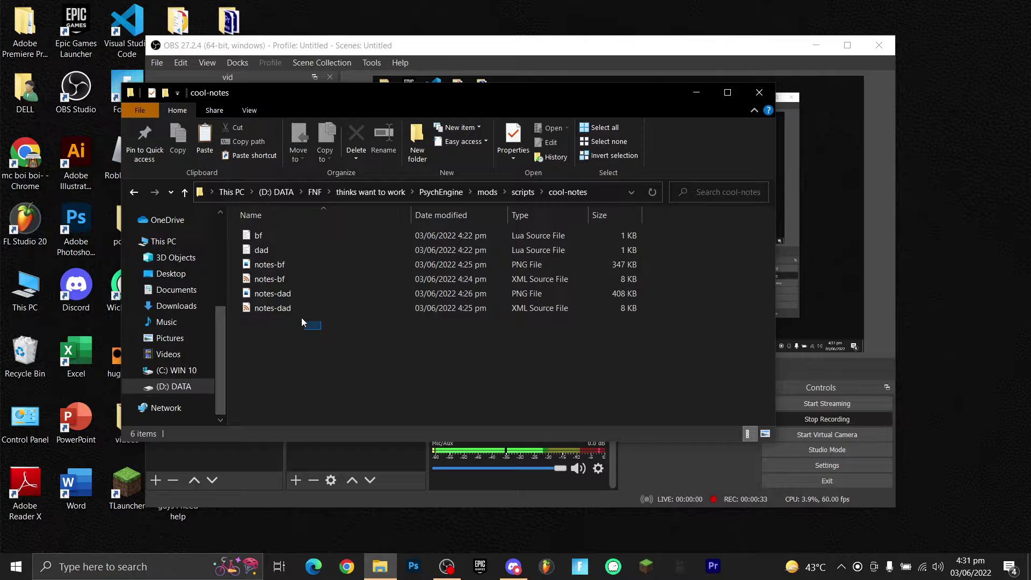
left_click_drag(301, 322, 266, 262)
left_click(479, 346)
left_click(488, 192)
double_click(301, 360)
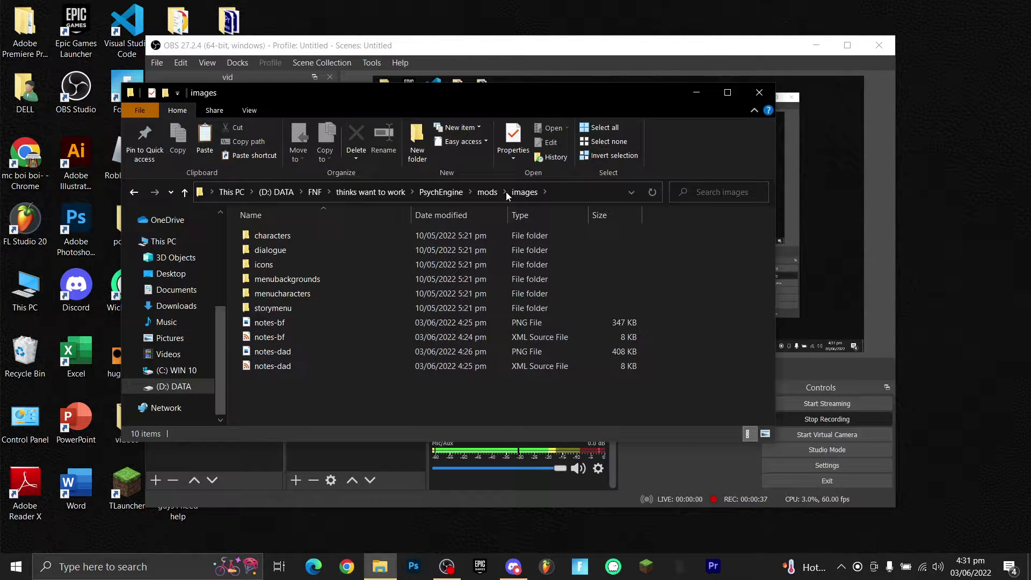
mouse_move(269, 323)
double_click(297, 322)
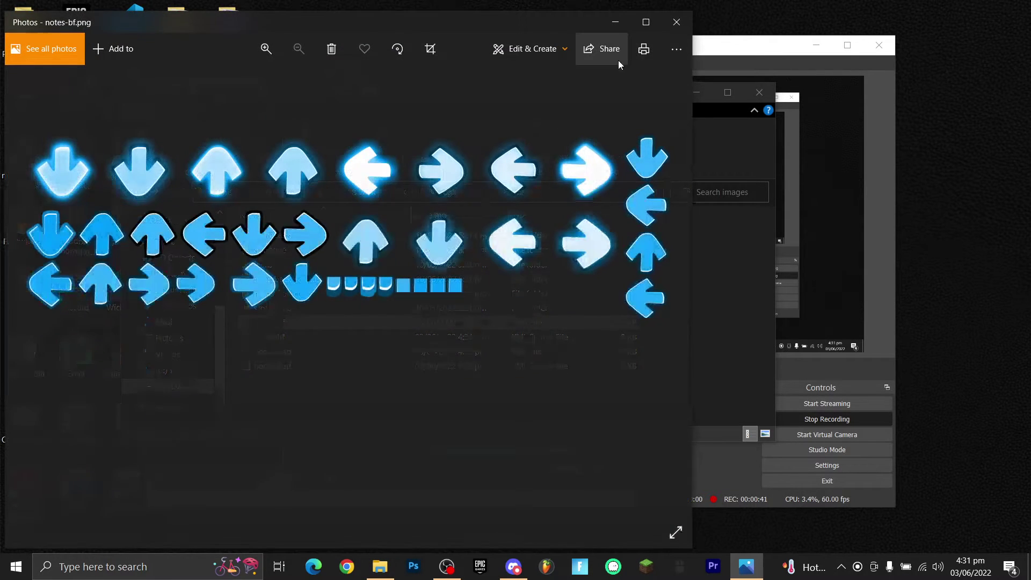
left_click(667, 14)
Open bf.lua from mods > scripts for editing
left_click(487, 192)
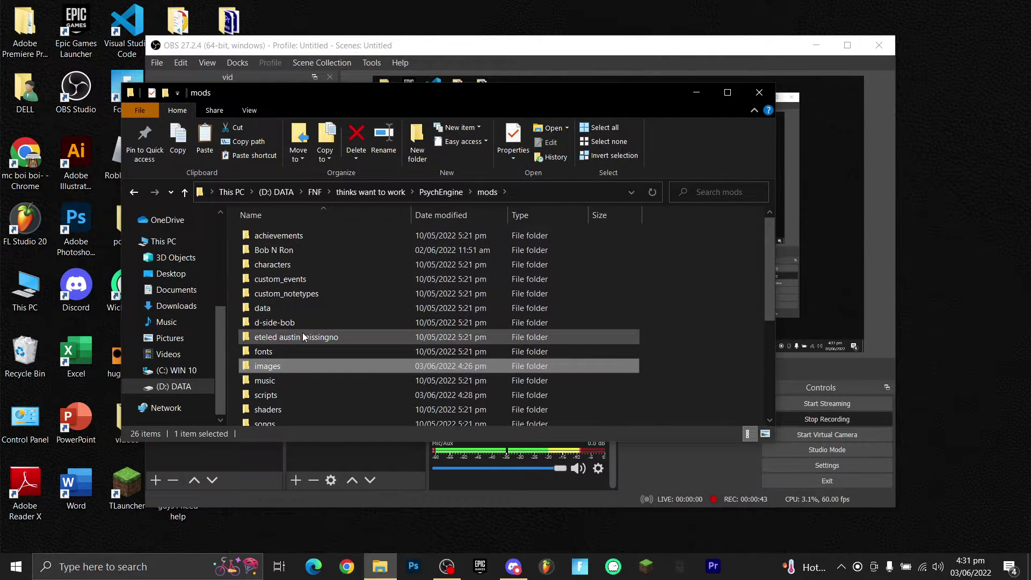
left_click(284, 393)
double_click(285, 395)
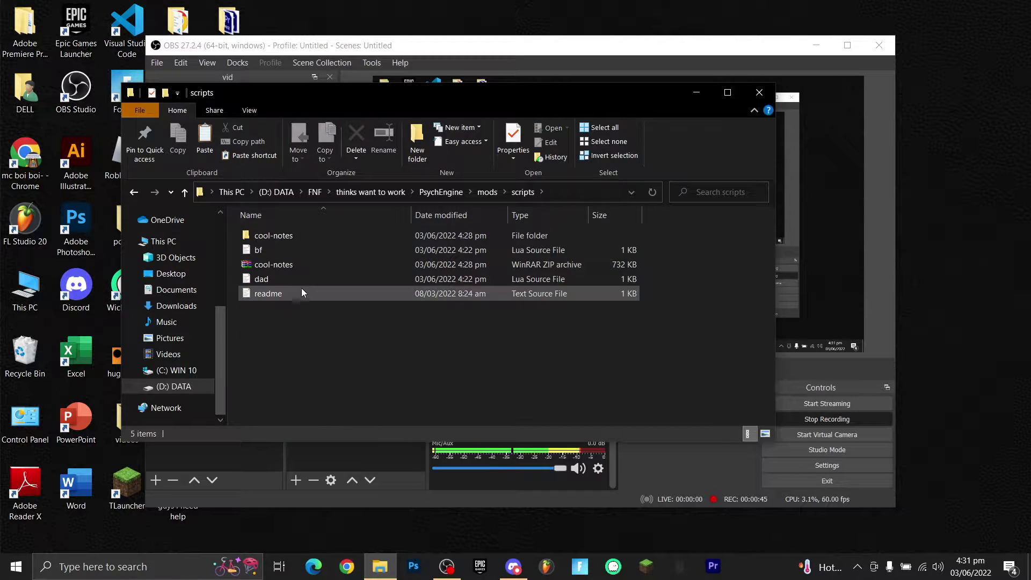
double_click(306, 250)
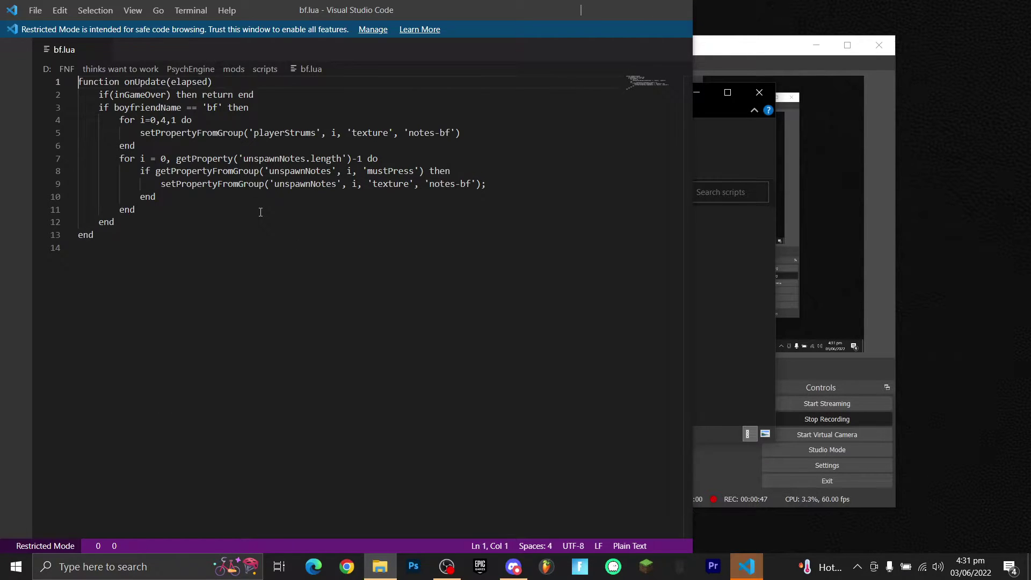
Inspect the notes-bf texture string, undo the test edit, and close bf.lua
left_click_drag(409, 133, 448, 132)
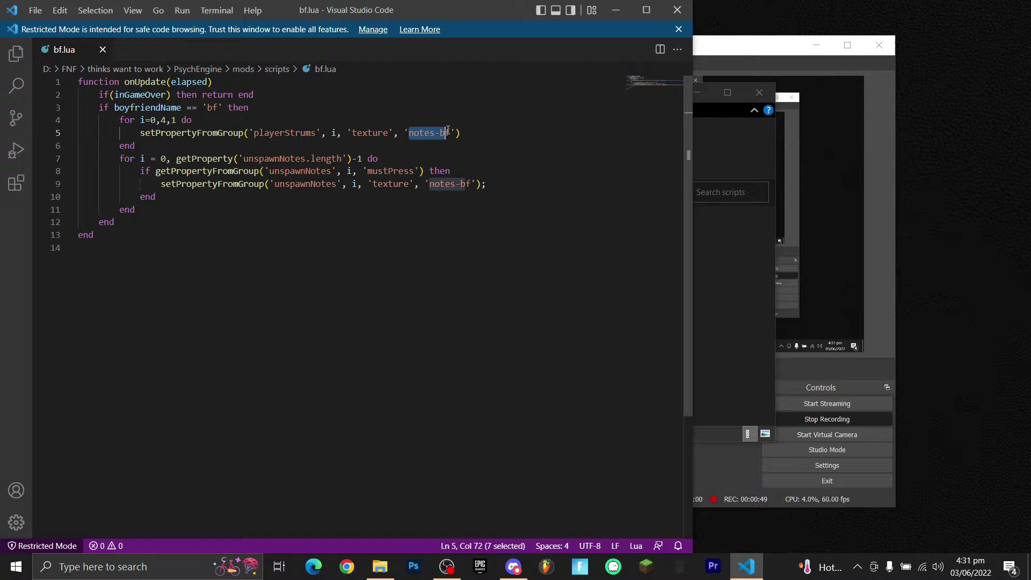
left_click(441, 123)
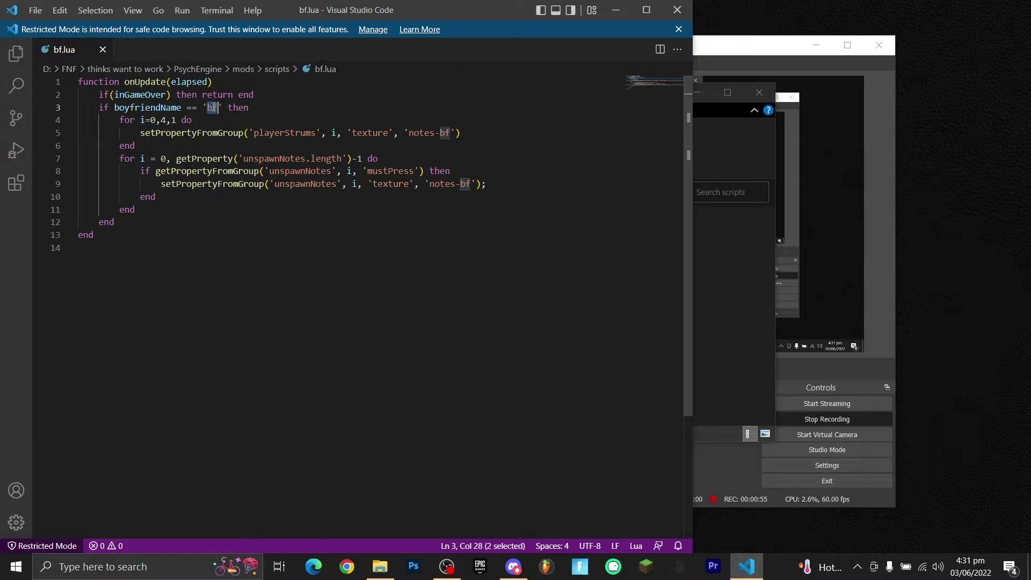
left_click(214, 108)
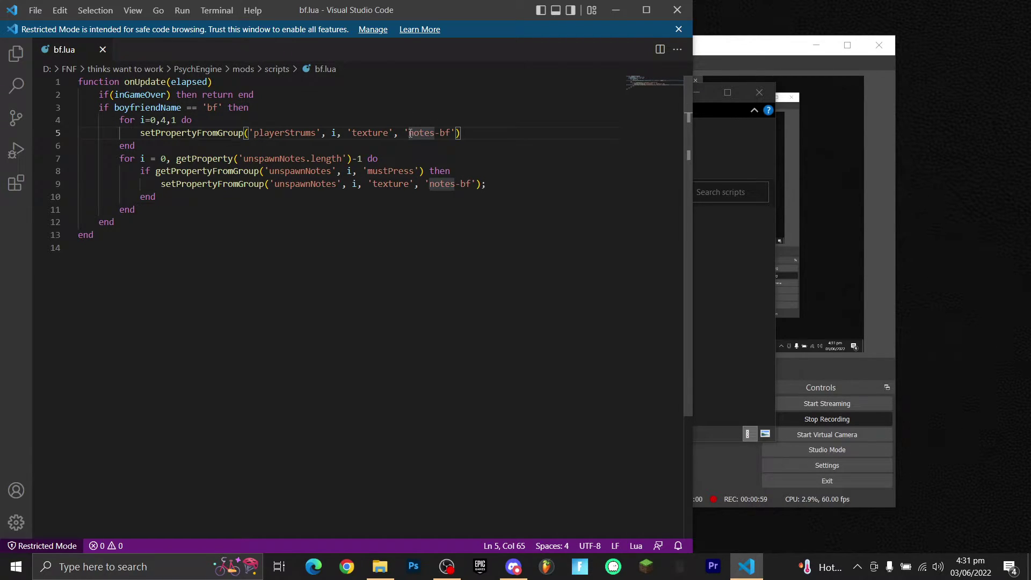
left_click_drag(410, 133, 444, 131)
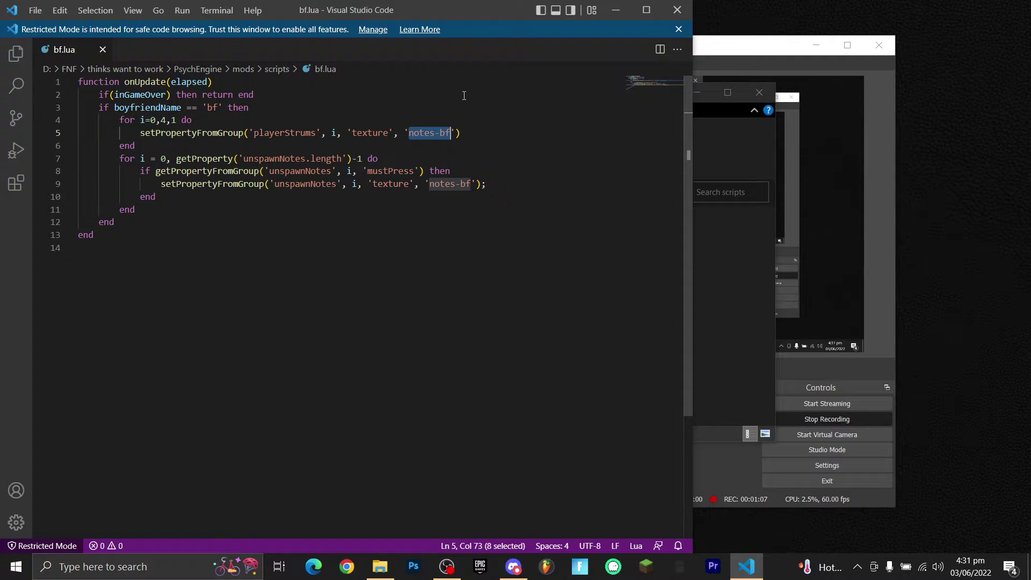
type("kjfbsdkjbflksja")
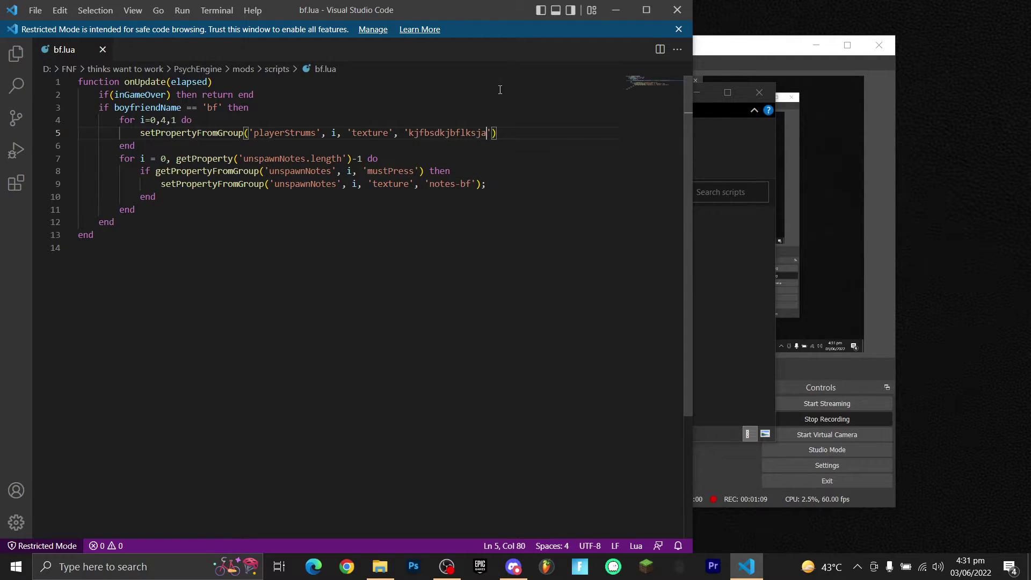
key("ctrl+z")
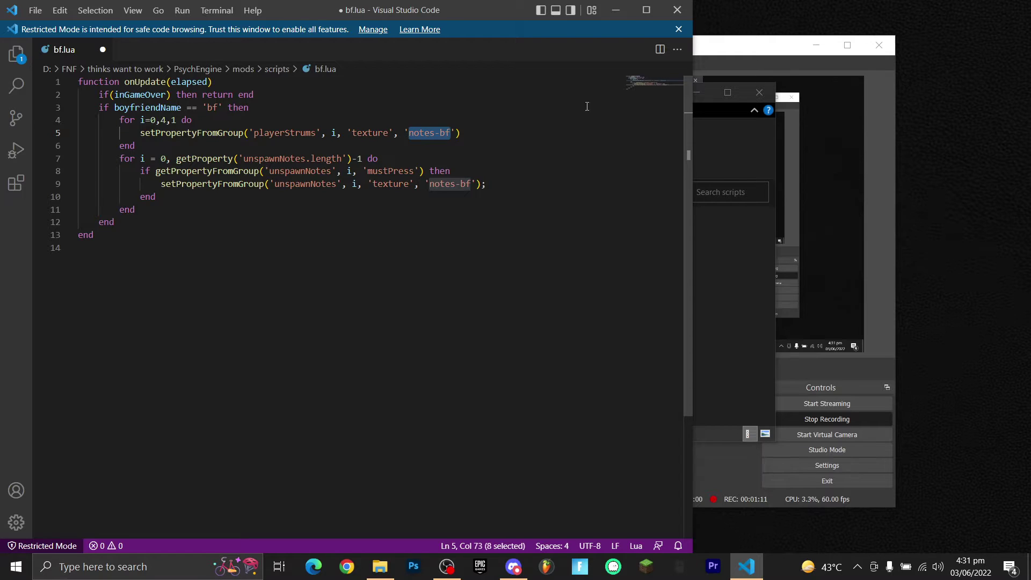
key("Up")
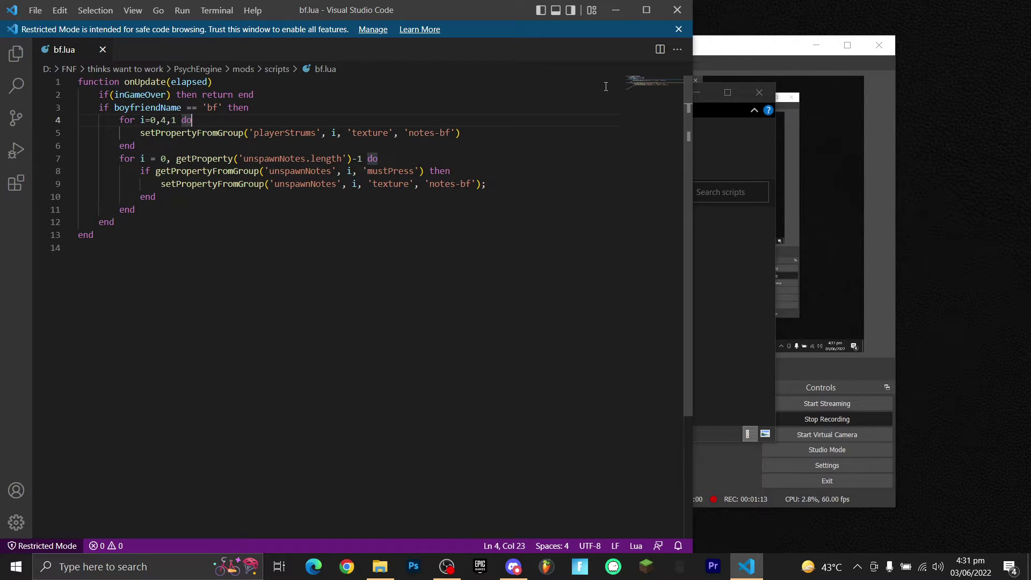
left_click(676, 15)
Check the 'dad' condition and notes-dad texture in dad.lua, close it, and launch PsychEngine
double_click(307, 280)
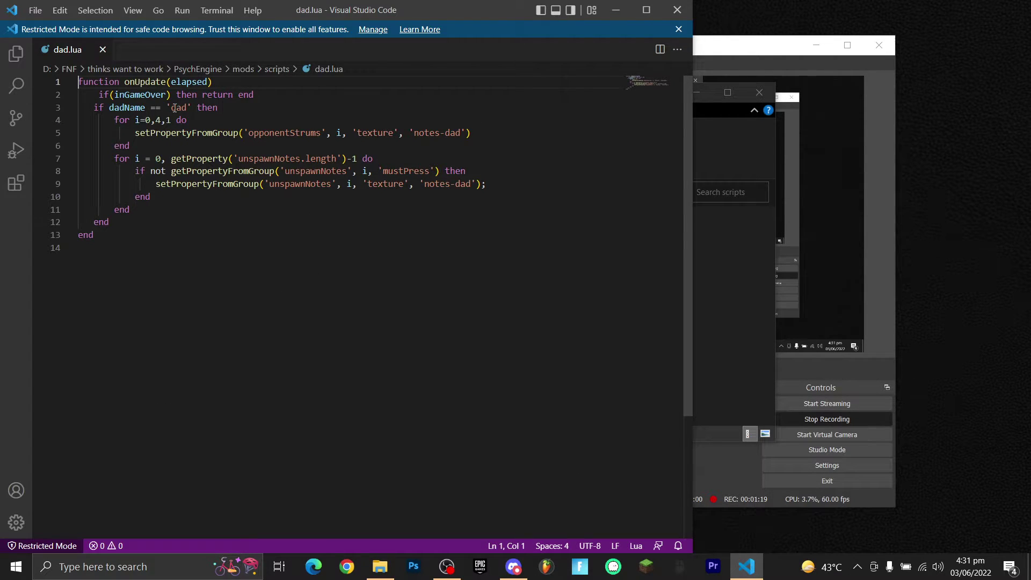
double_click(174, 107)
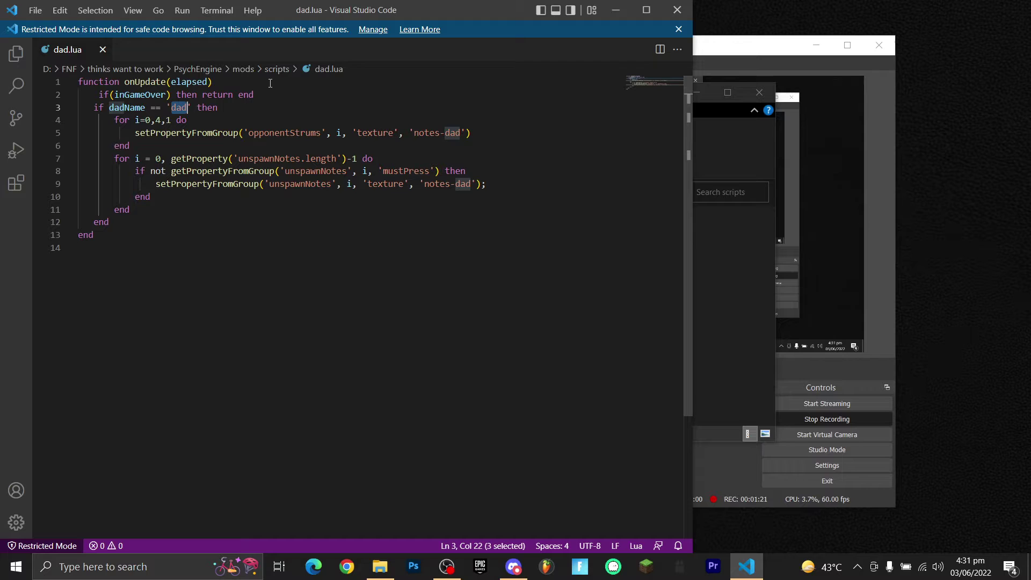
left_click_drag(414, 133, 461, 132)
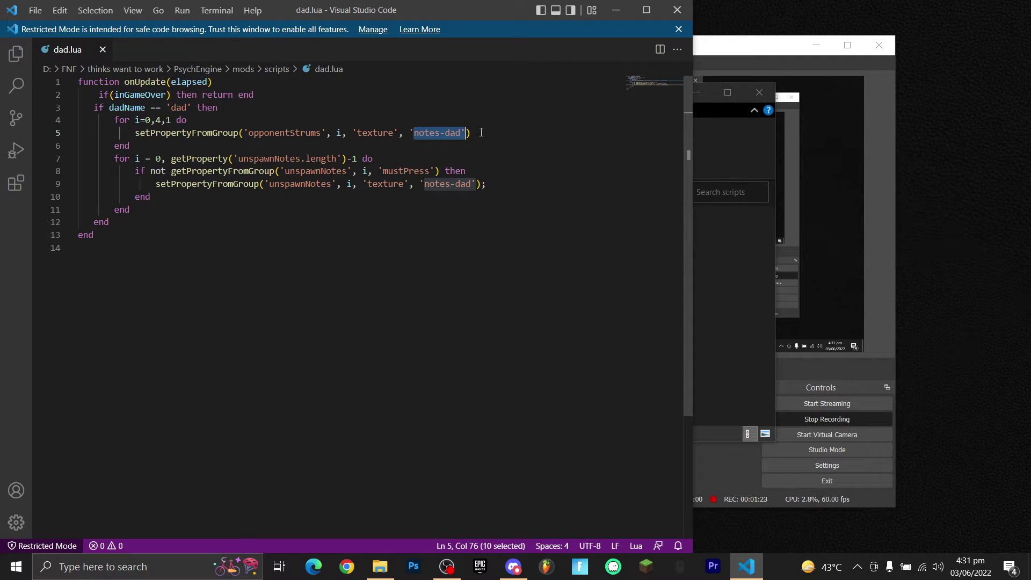
left_click(188, 119)
left_click(679, 10)
left_click(441, 191)
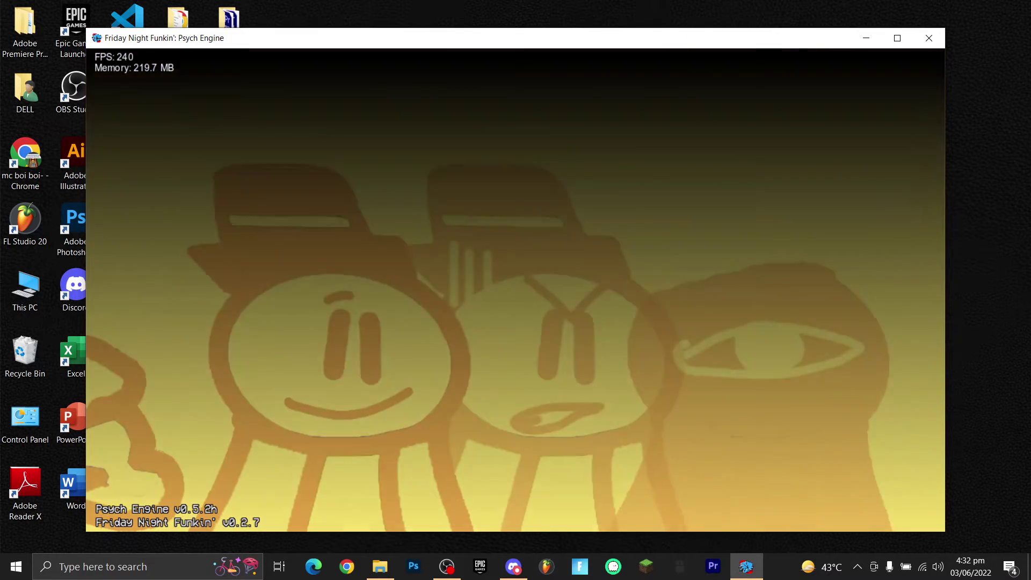
Choose Dad Battle on Hard and preview it in the Chart Editor
key("Down")
key("Right")
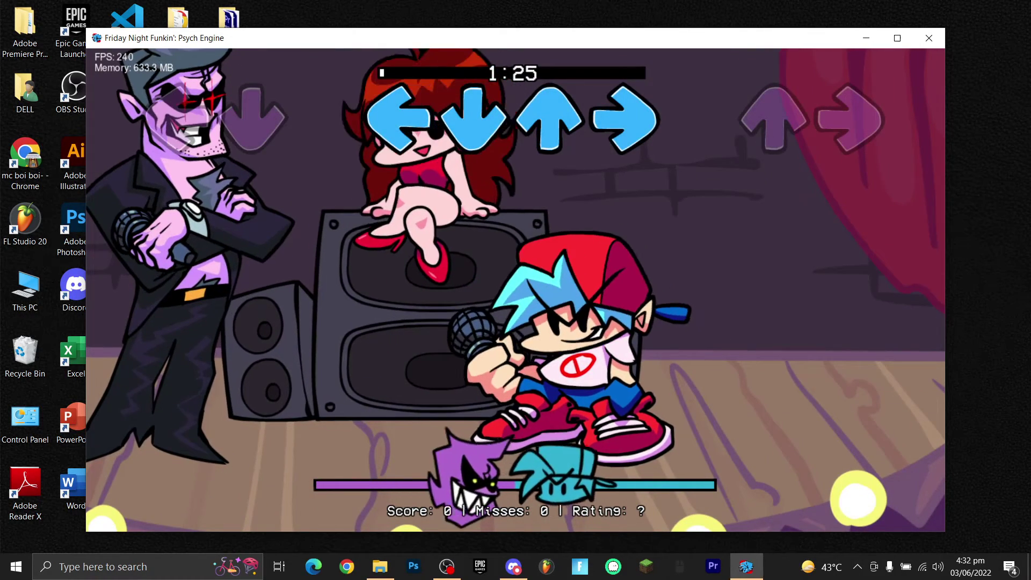
key("7")
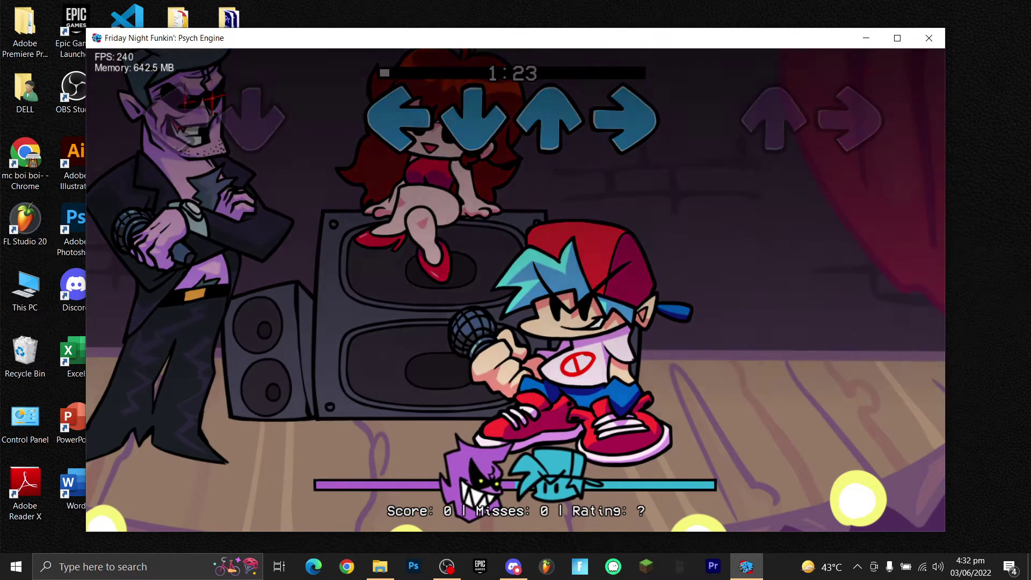
key("space")
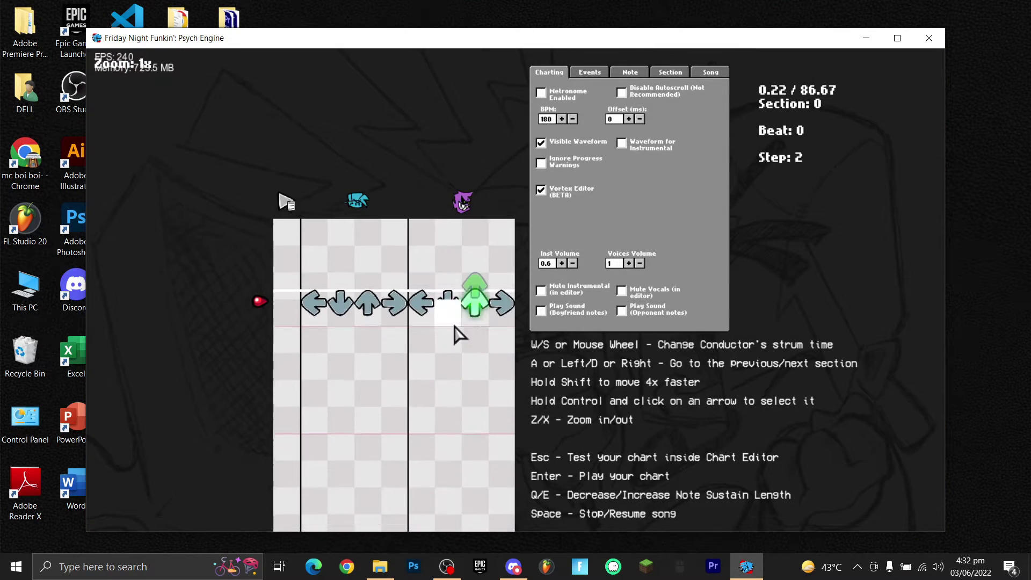
scroll(394, 170, "up", 5)
scroll(396, 173, "up", 5)
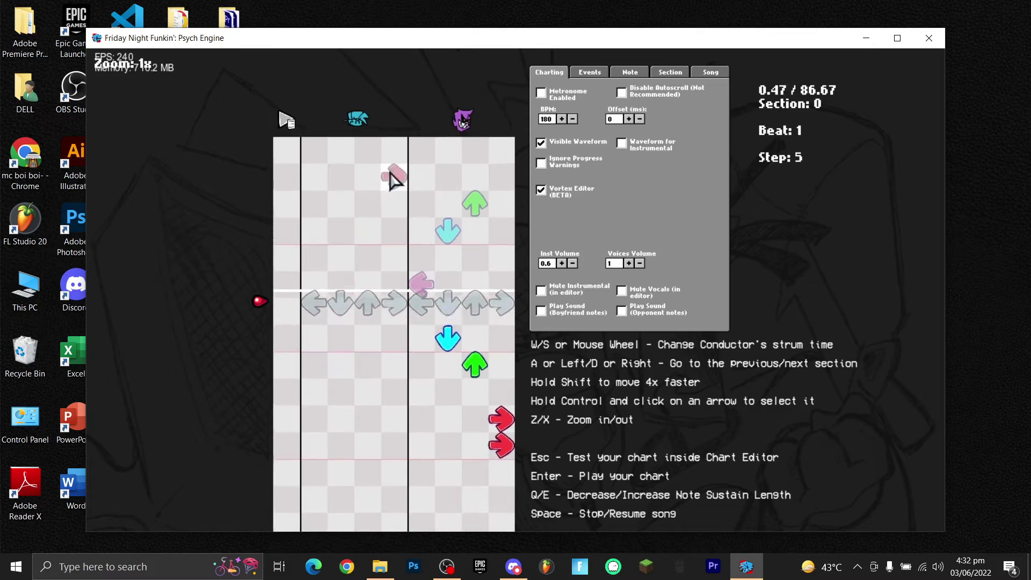
Playtest the chart, hitting notes with the custom skins, then pause the song
key("space")
scroll(445, 255, "up", 2)
scroll(449, 266, "up", 2)
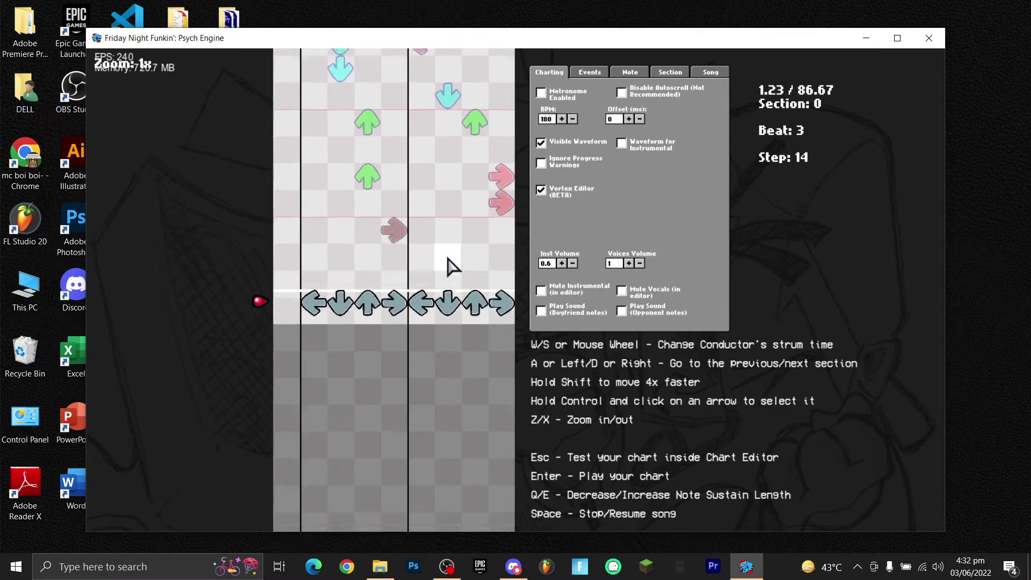
key("Return")
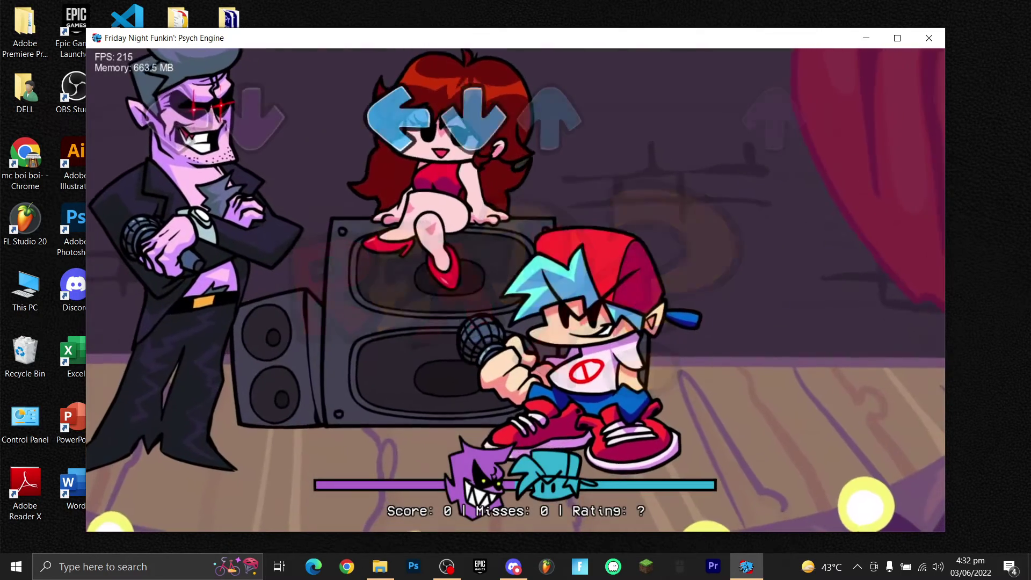
key("Up")
key("Down")
key("Down")
key("Up")
key("Up")
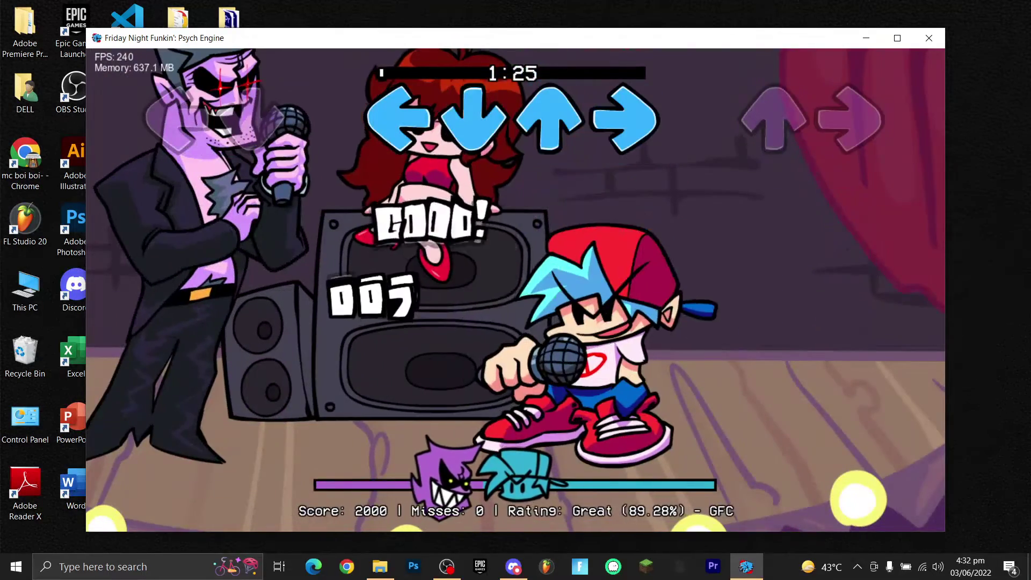
key("Return")
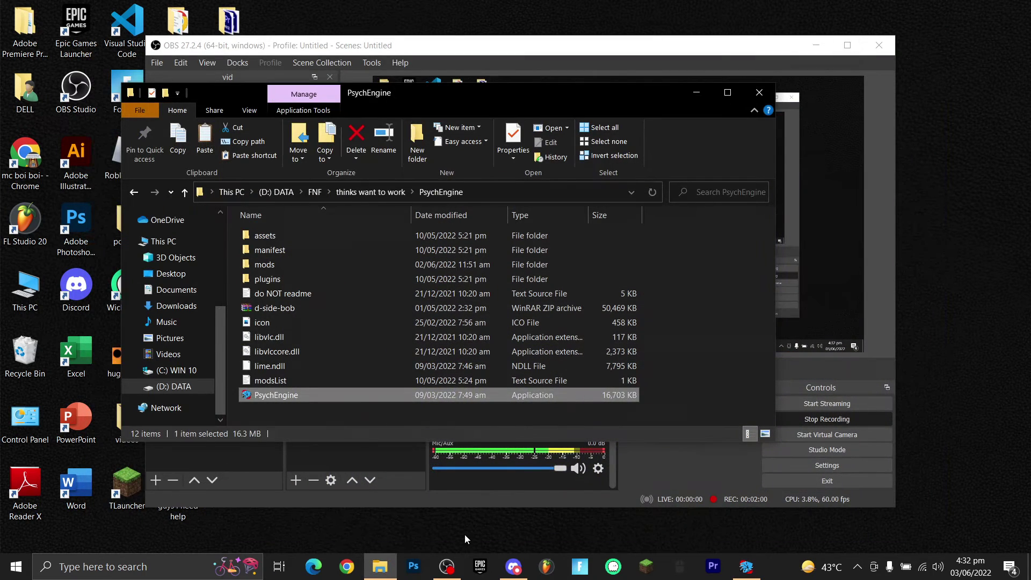
Bring the OBS Studio window in front of File Explorer
left_click(705, 482)
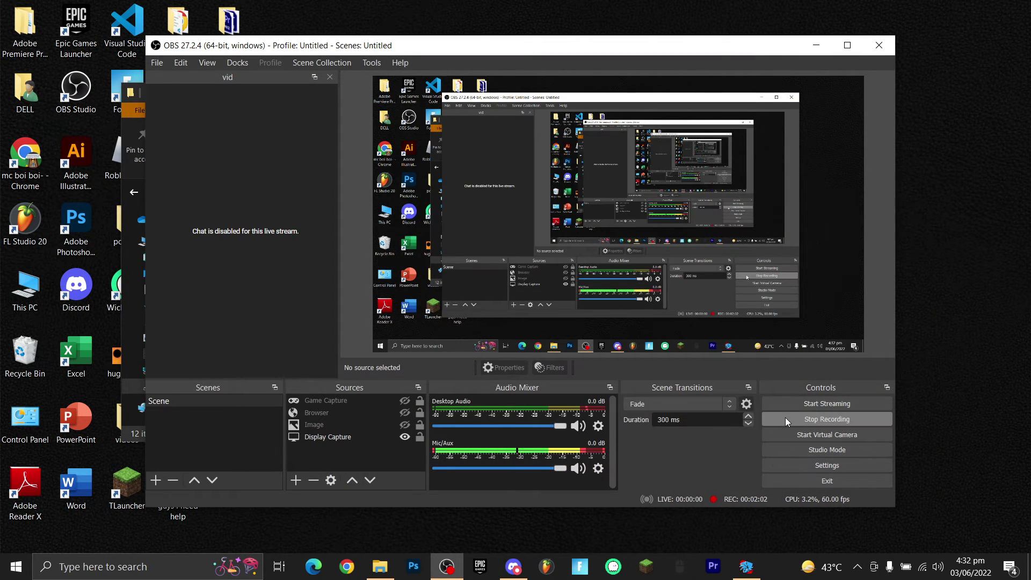